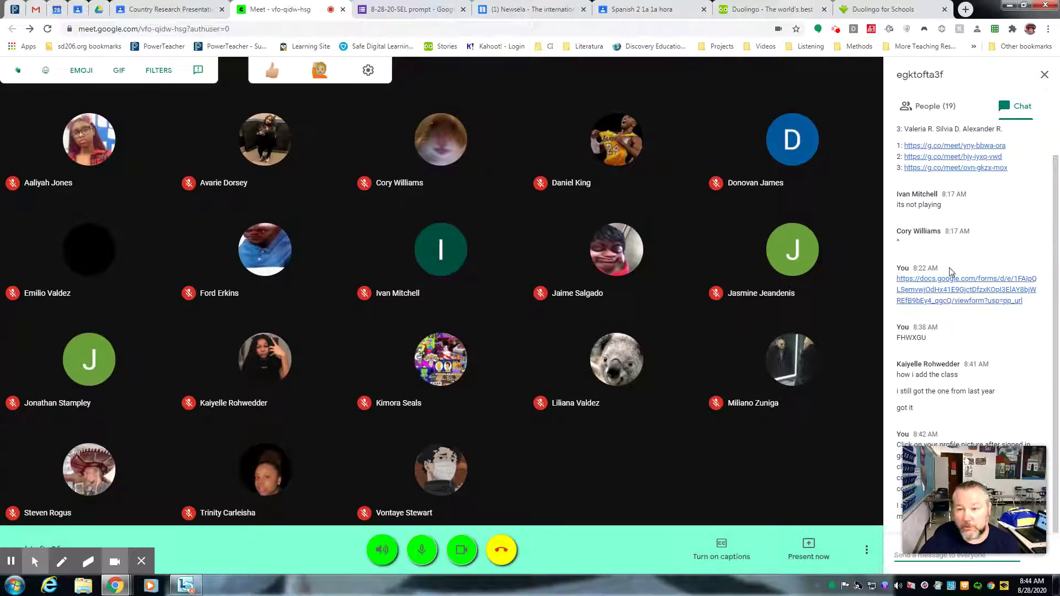
# Close the meeting chat, hide the group generator and refresh the Attendance list of participants
pyautogui.click(1044, 74)
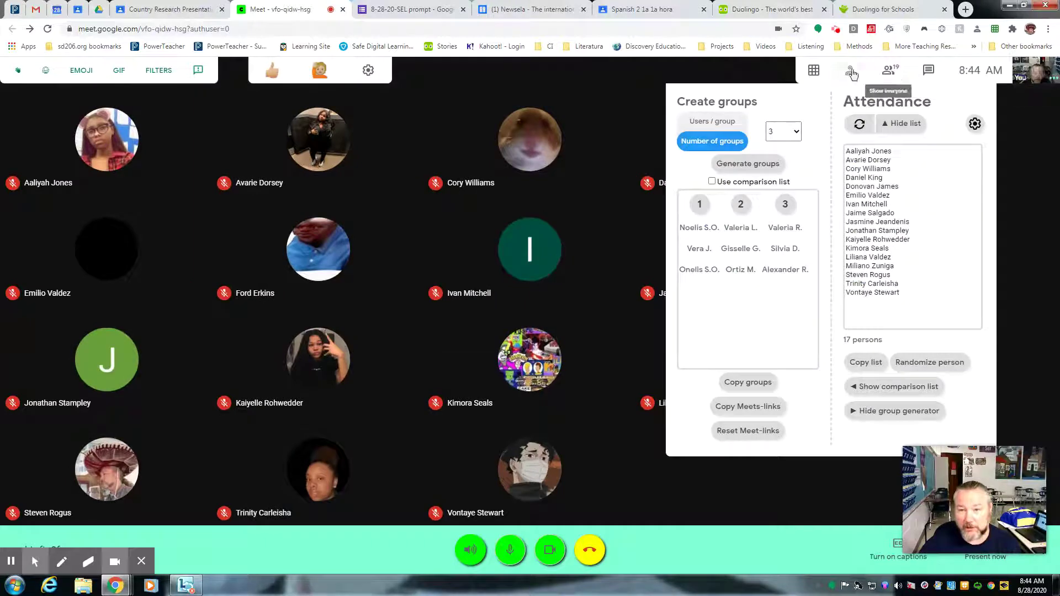
pyautogui.click(865, 411)
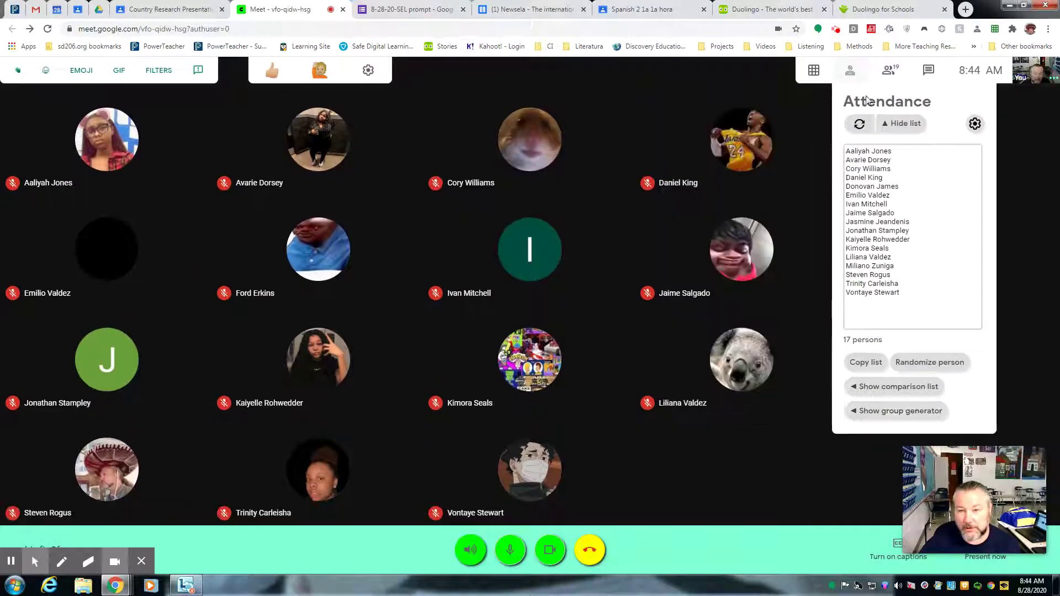
pyautogui.click(865, 73)
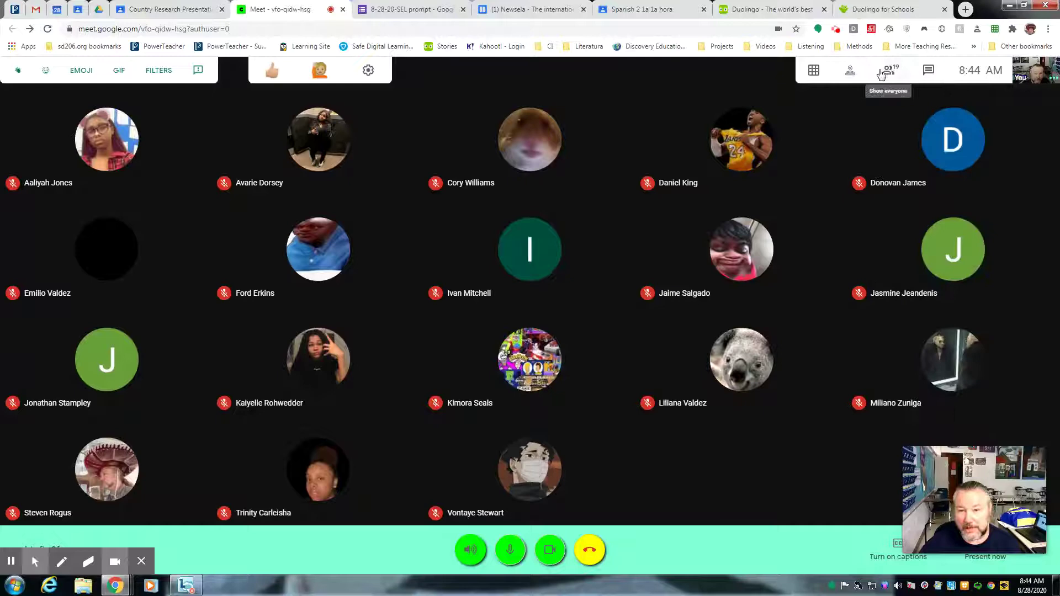
pyautogui.click(851, 72)
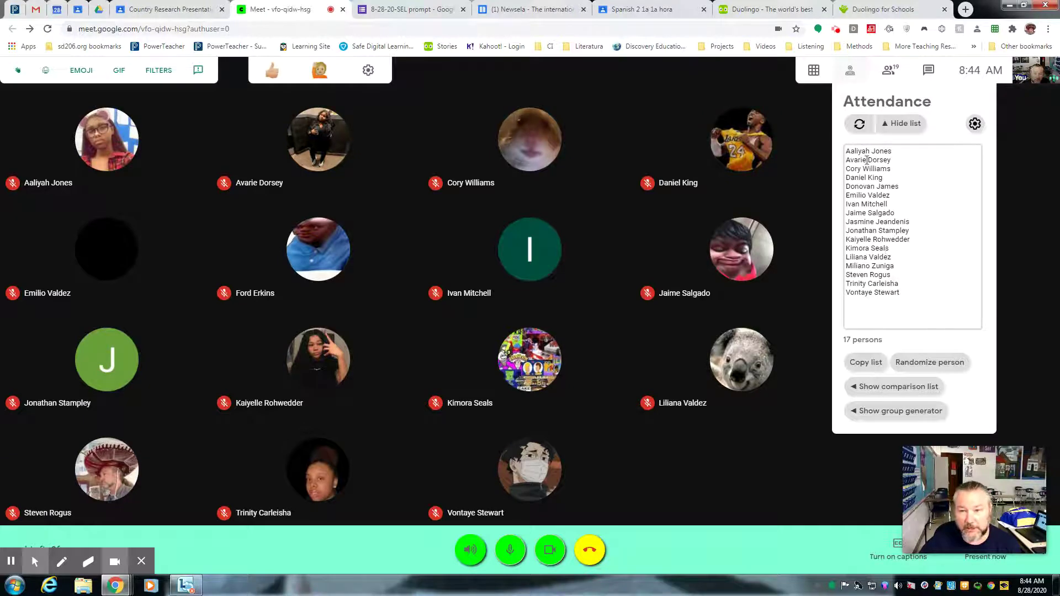
pyautogui.click(860, 124)
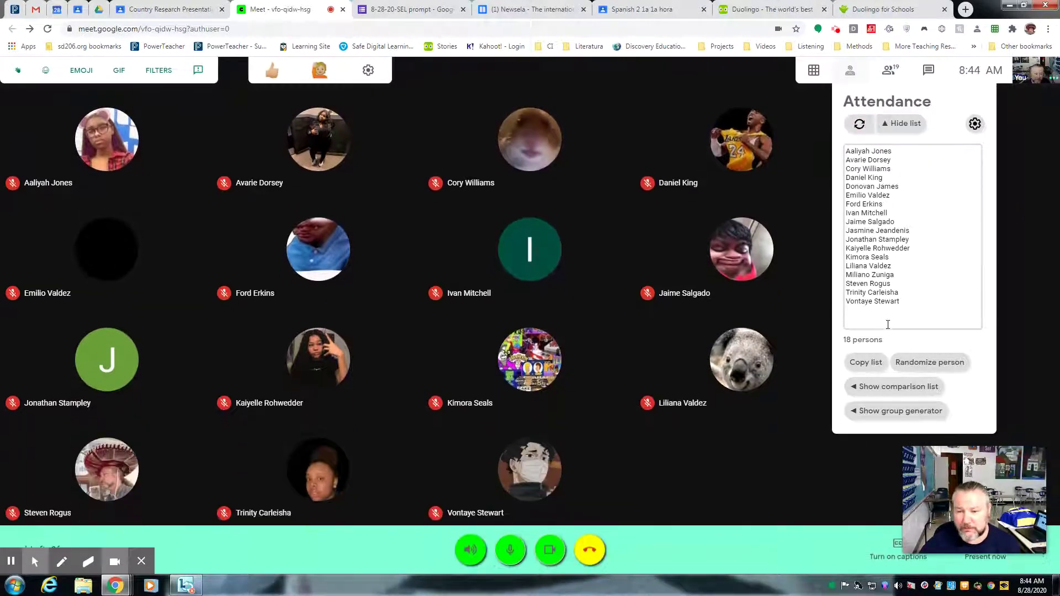
# Show the group generator, set the number of groups to 6 and generate the groups from the attendance list
pyautogui.click(896, 412)
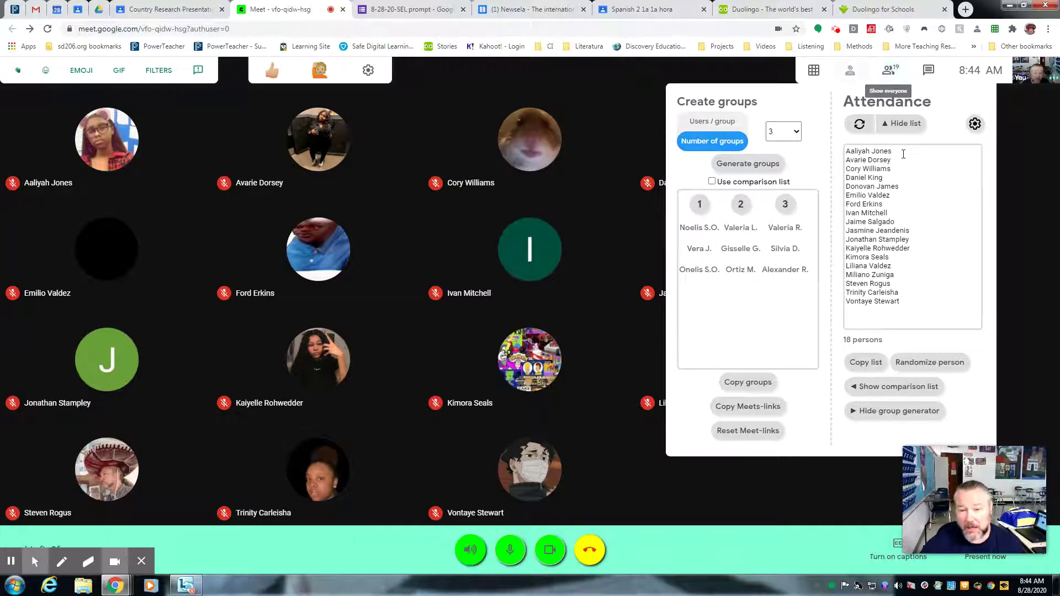
pyautogui.click(795, 131)
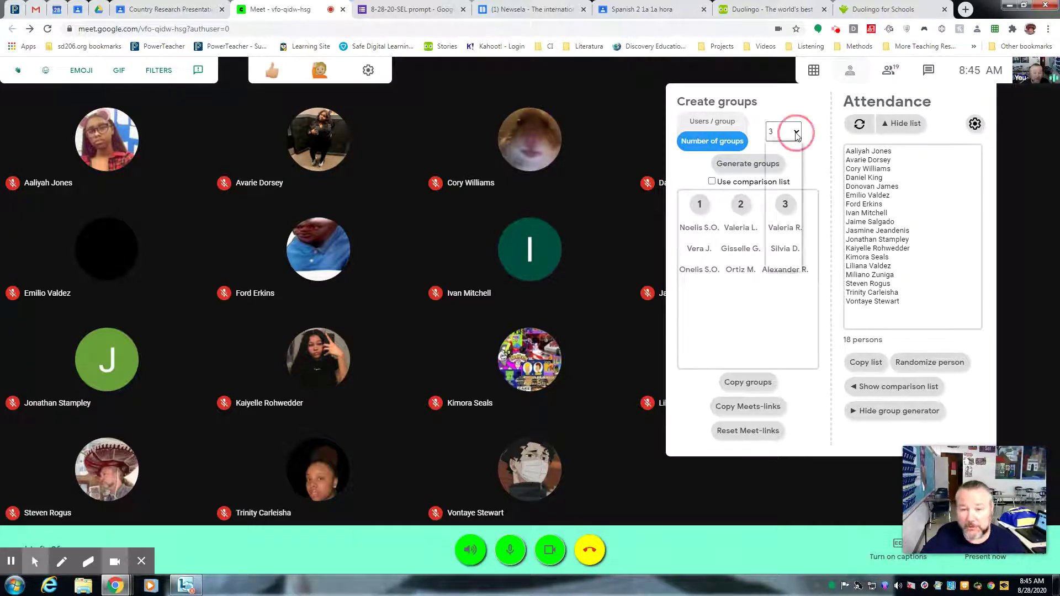
pyautogui.click(786, 193)
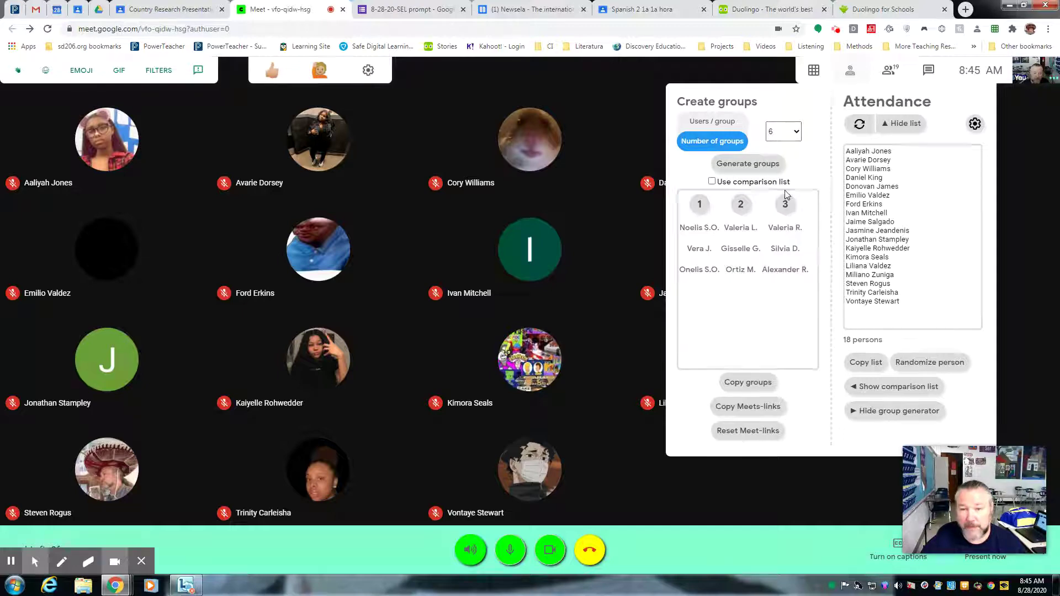
pyautogui.click(748, 165)
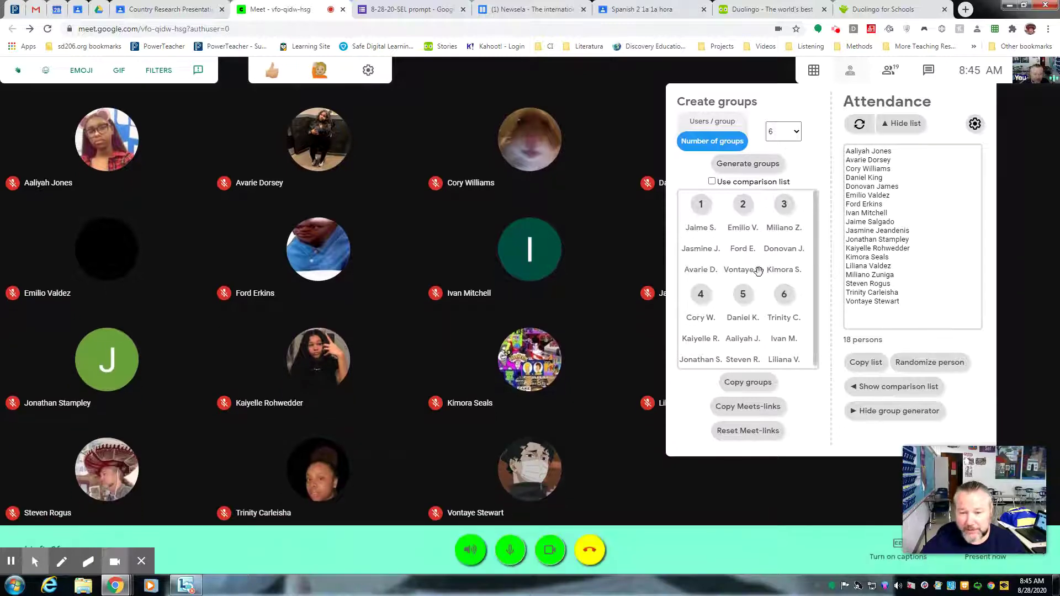
# Copy the generated groups and send them to everyone in the meeting chat
pyautogui.click(764, 384)
pyautogui.click(930, 71)
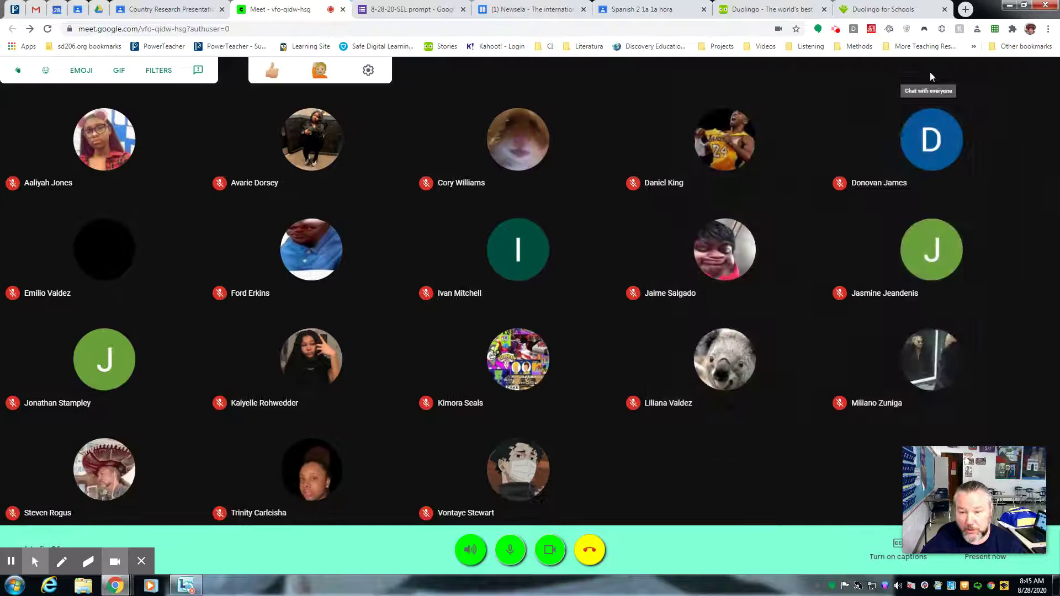
pyautogui.moveTo(969, 465); pyautogui.dragTo(680, 88)
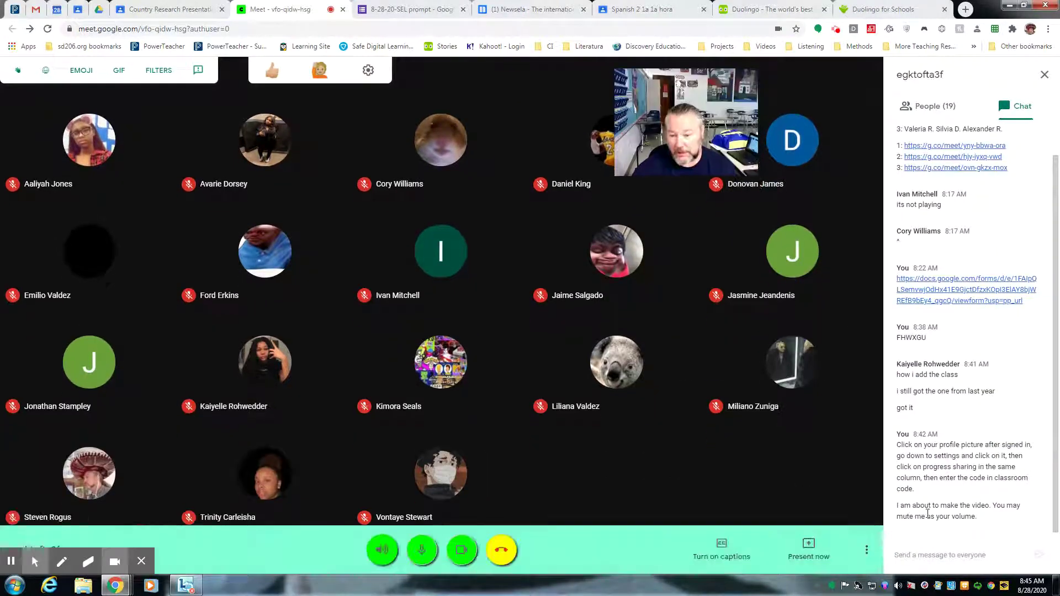
pyautogui.click(941, 554)
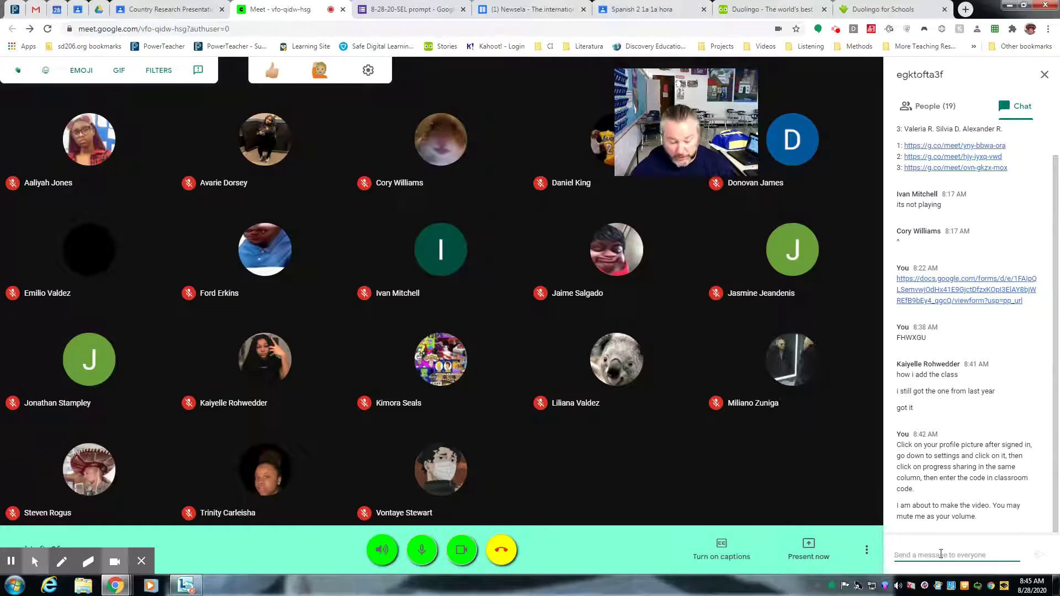
pyautogui.hotkey('ctrl', 'v')
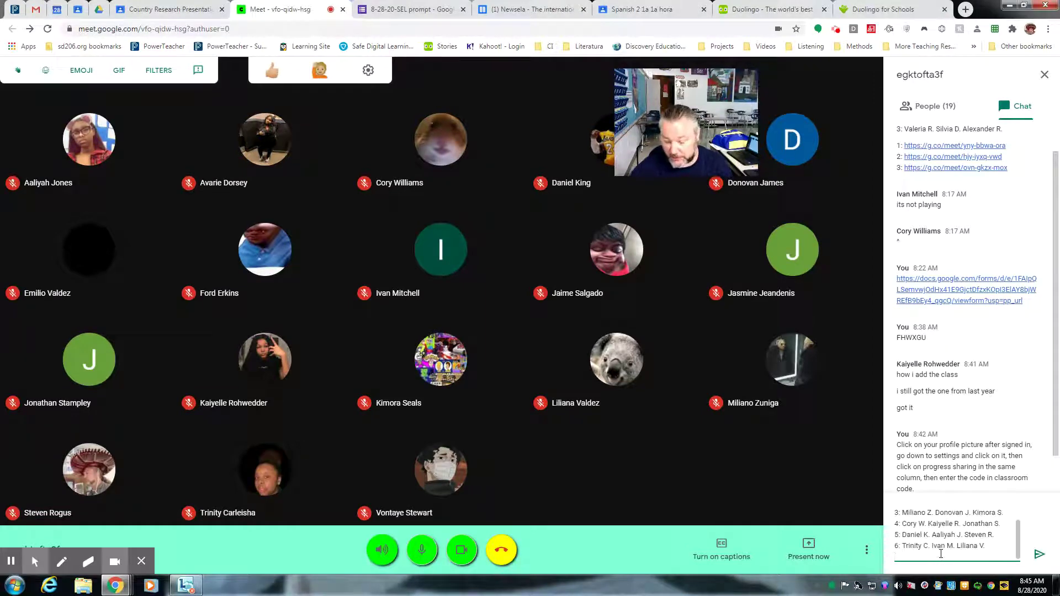
pyautogui.press('Return')
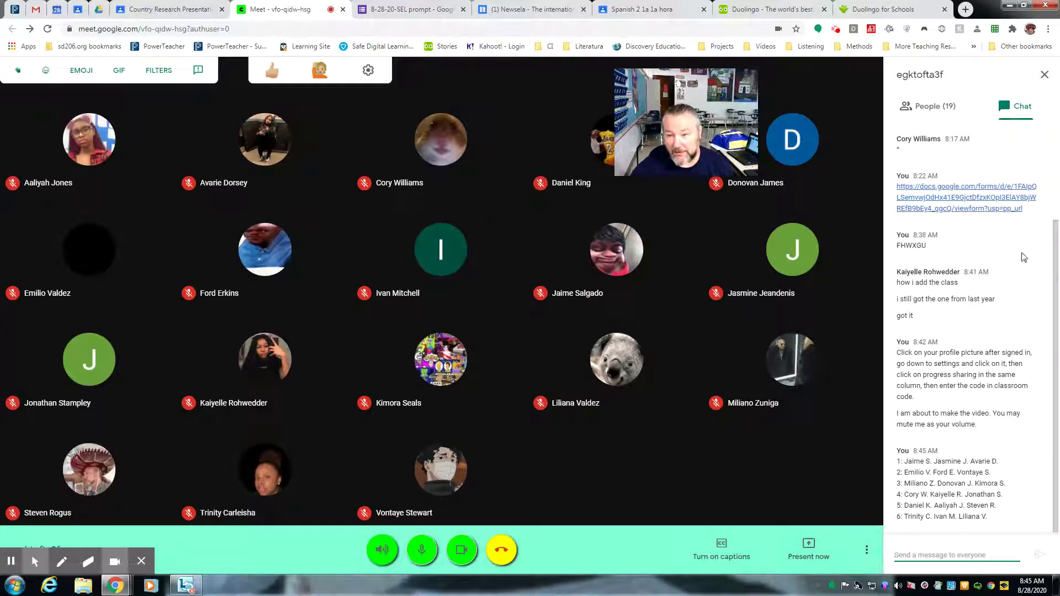
# Copy the Meet links for the six groups and send them in the meeting chat
pyautogui.click(1045, 74)
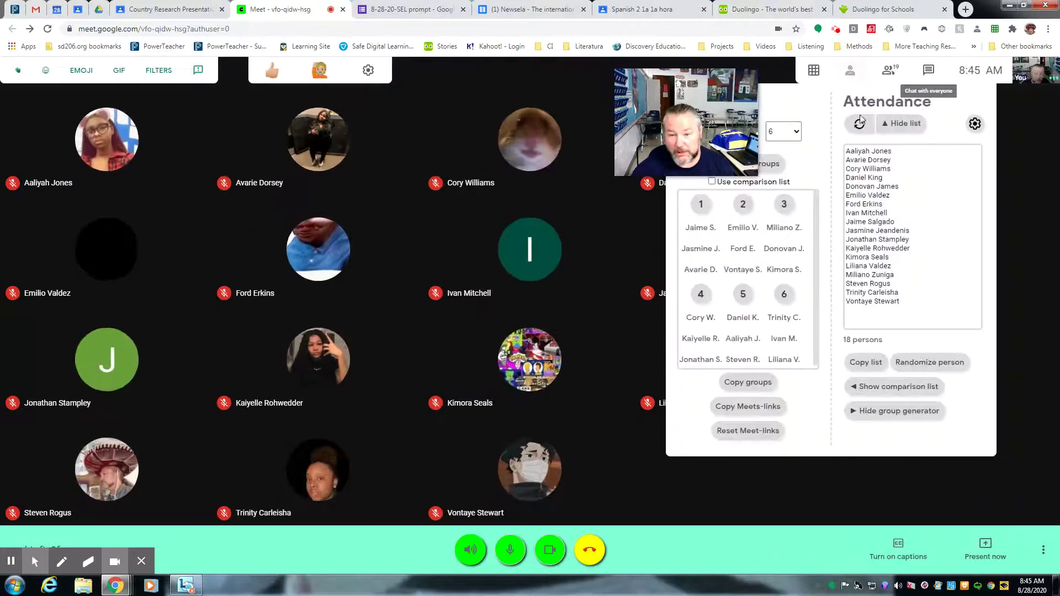
pyautogui.click(746, 409)
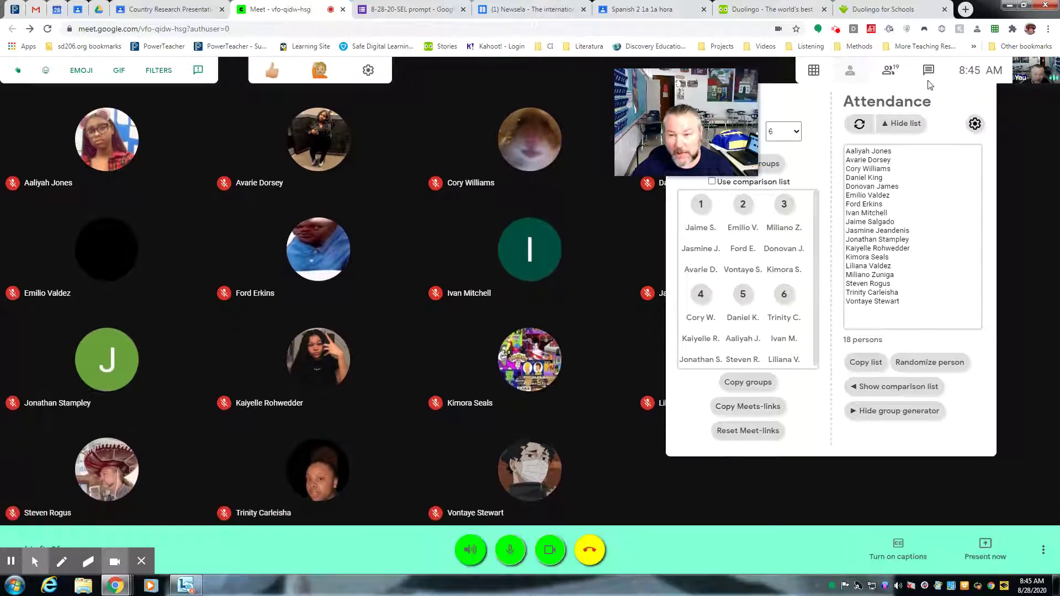
pyautogui.click(929, 69)
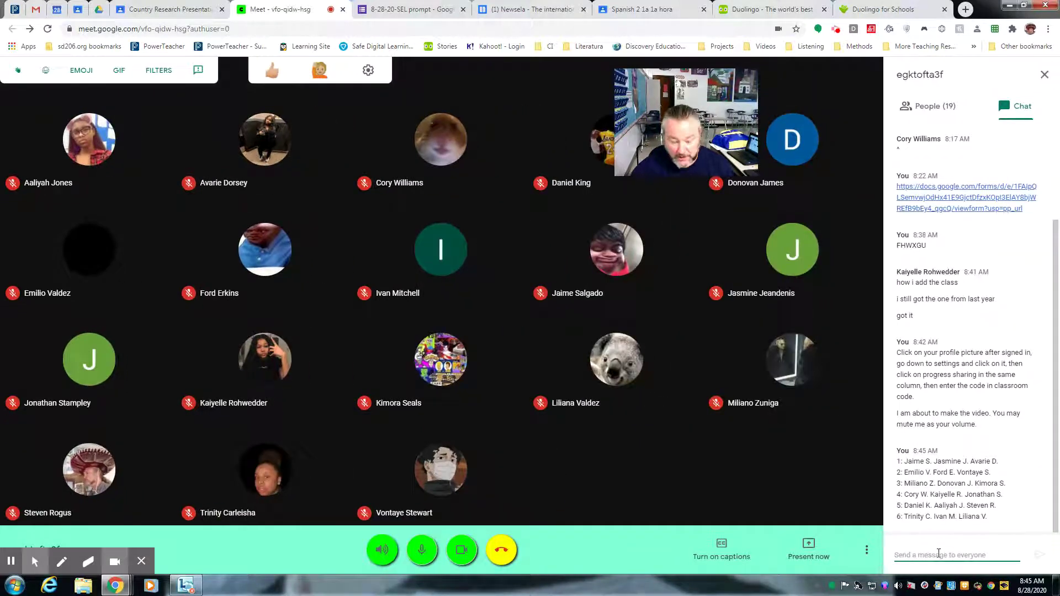
pyautogui.hotkey('ctrl', 'v')
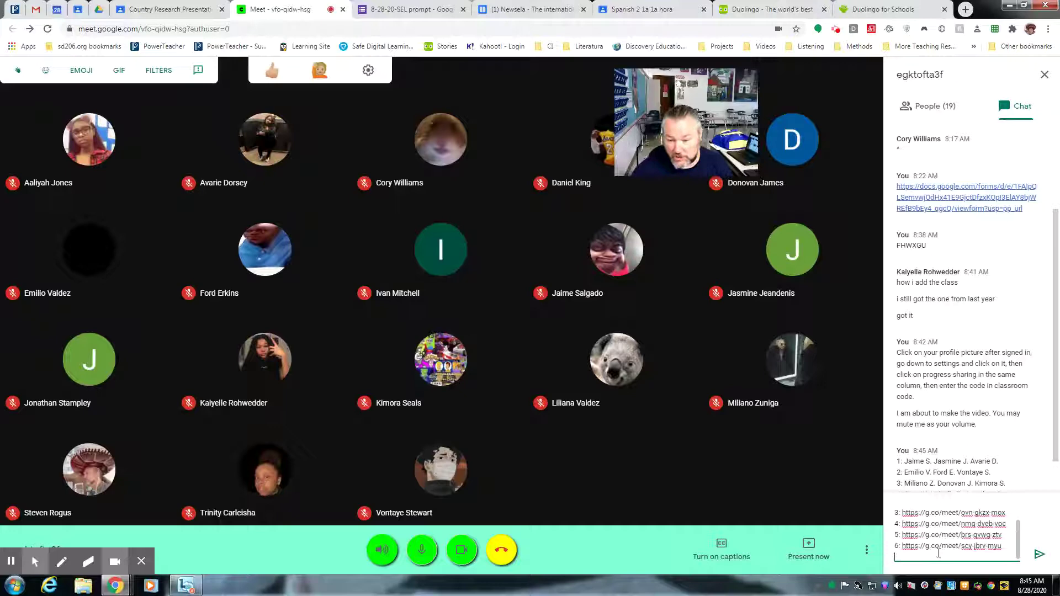
pyautogui.press('Return')
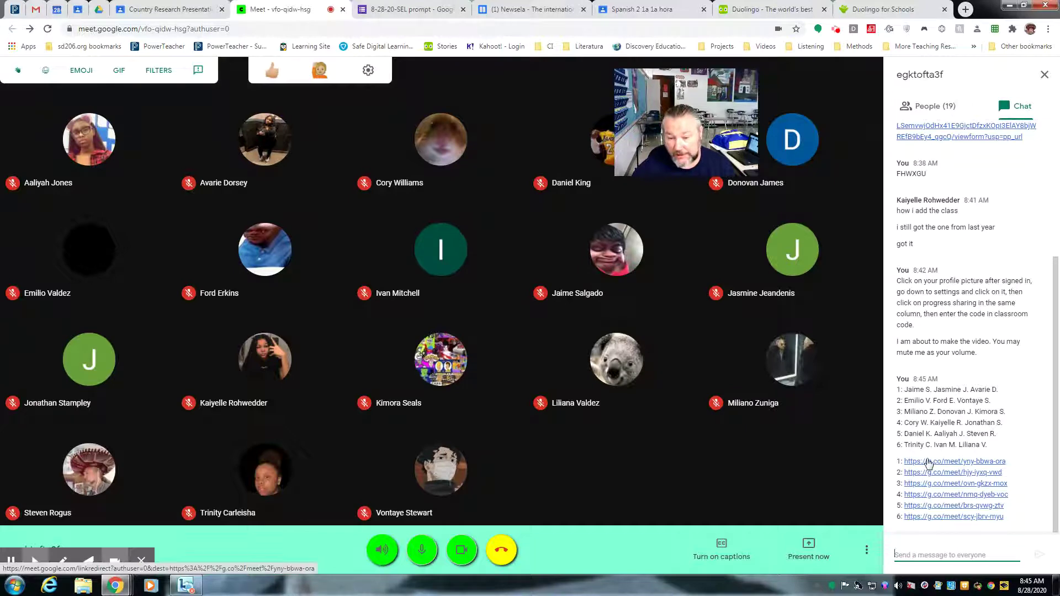
# Check the breakout rooms of groups 1, 2 and 4 by opening their chat links in separate tabs, and close those tabs
pyautogui.click(928, 463)
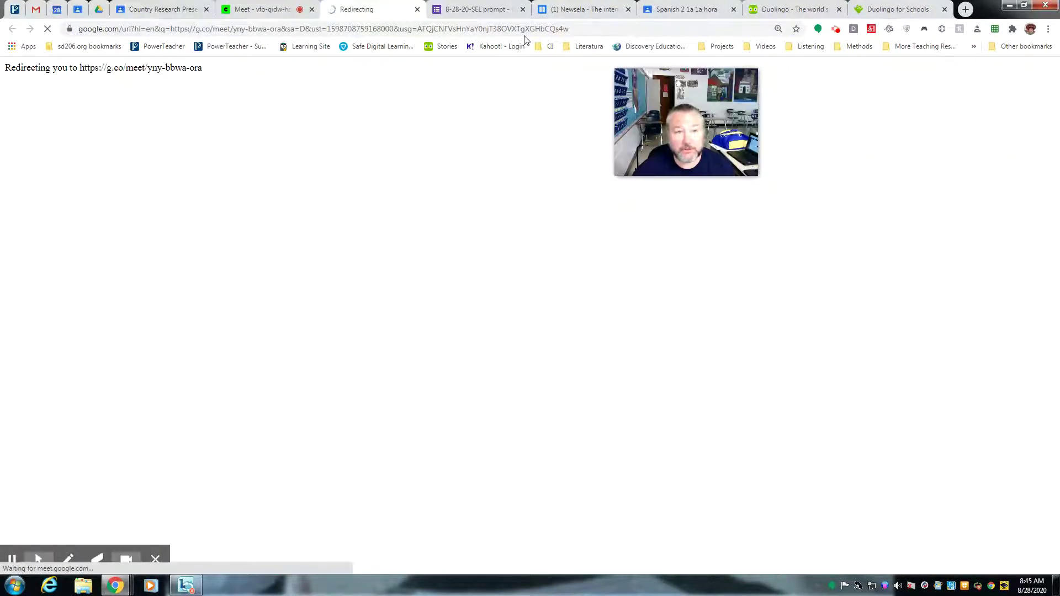
pyautogui.click(260, 9)
pyautogui.click(916, 473)
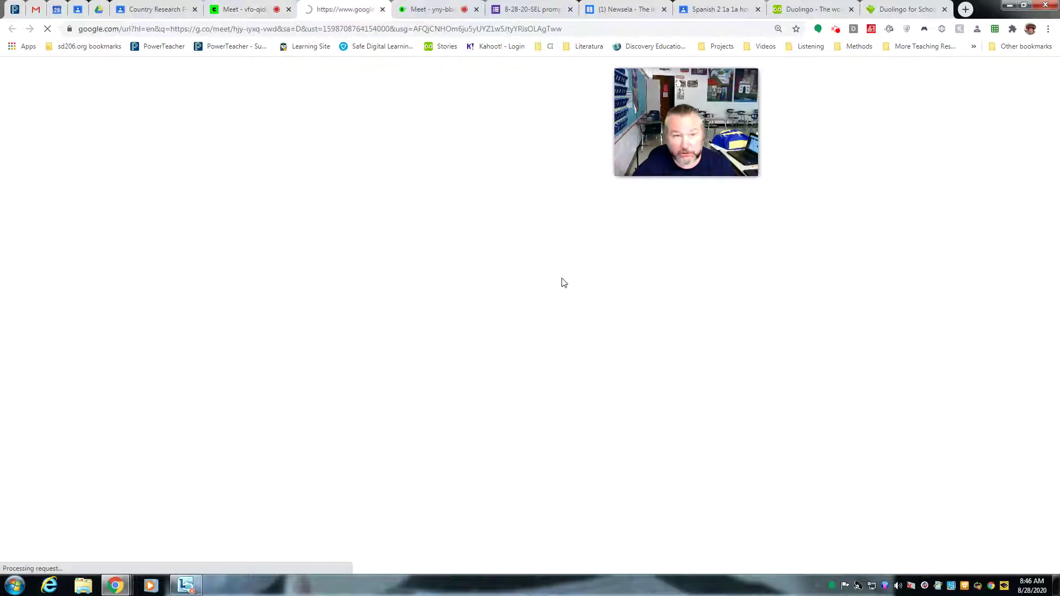
pyautogui.click(248, 9)
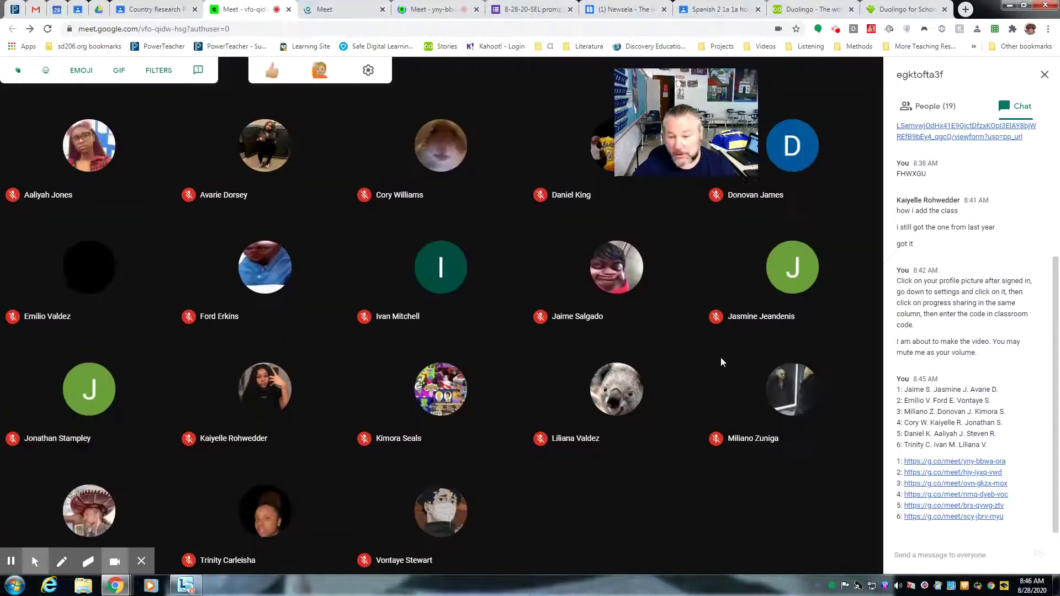
pyautogui.click(935, 494)
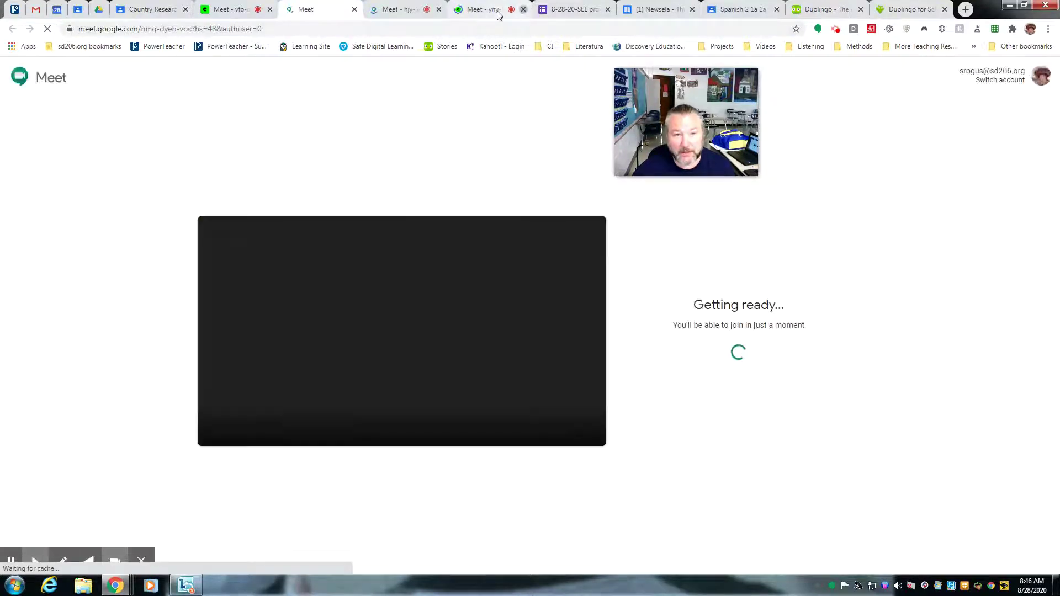
pyautogui.click(440, 10)
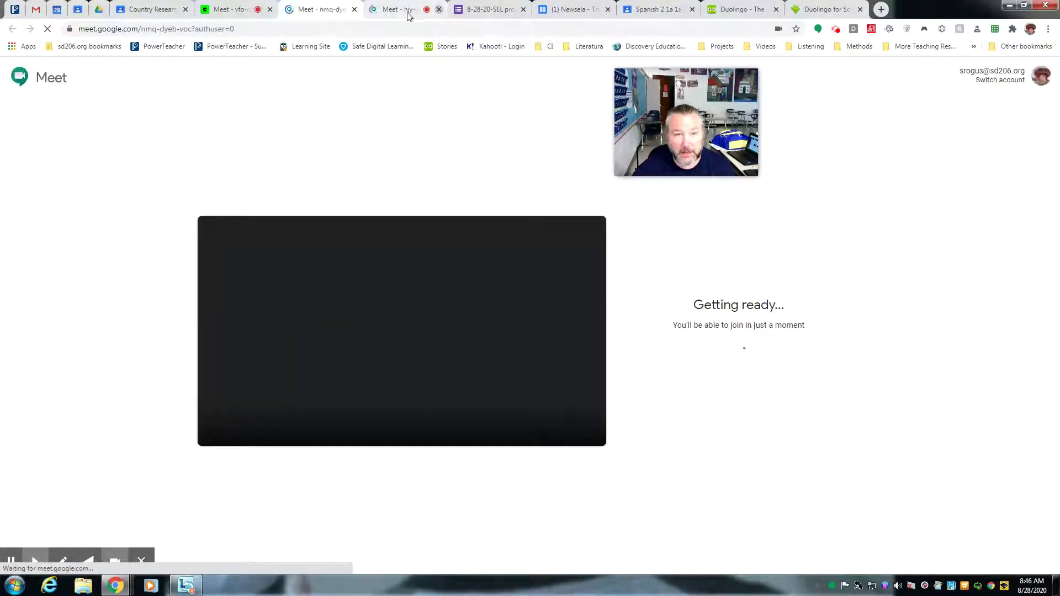
pyautogui.click(440, 9)
pyautogui.click(354, 9)
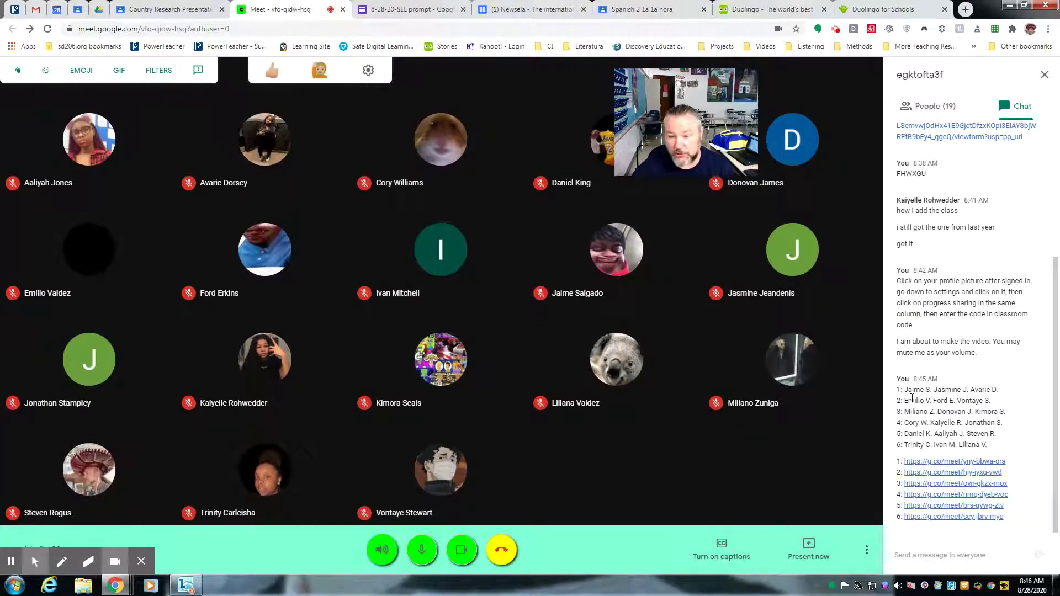
# Select the posted group lists together with their Meet links in the chat, and close the chat
pyautogui.moveTo(906, 392); pyautogui.dragTo(1023, 488)
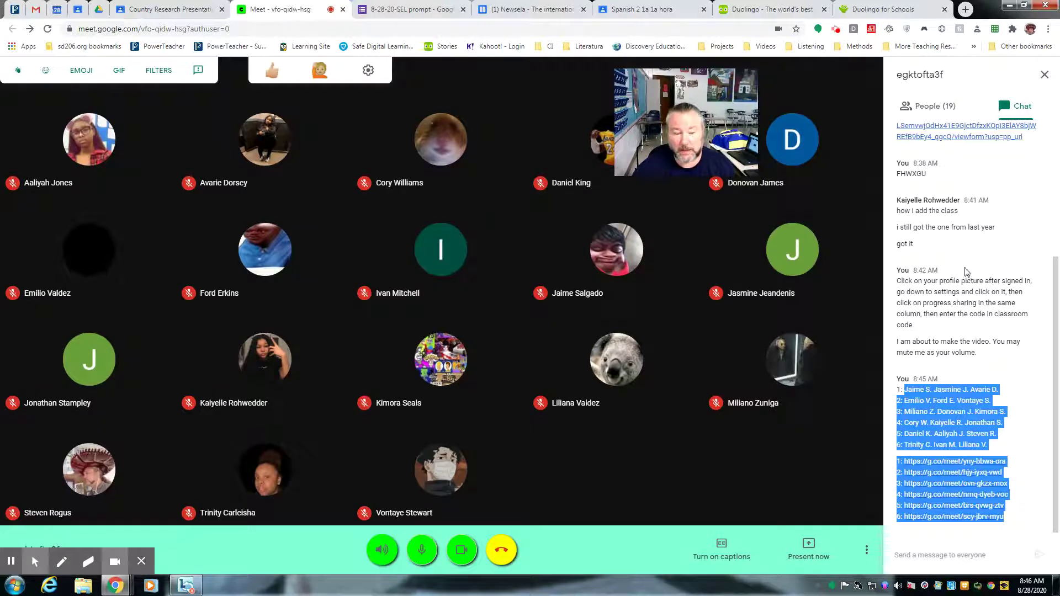
pyautogui.click(1042, 79)
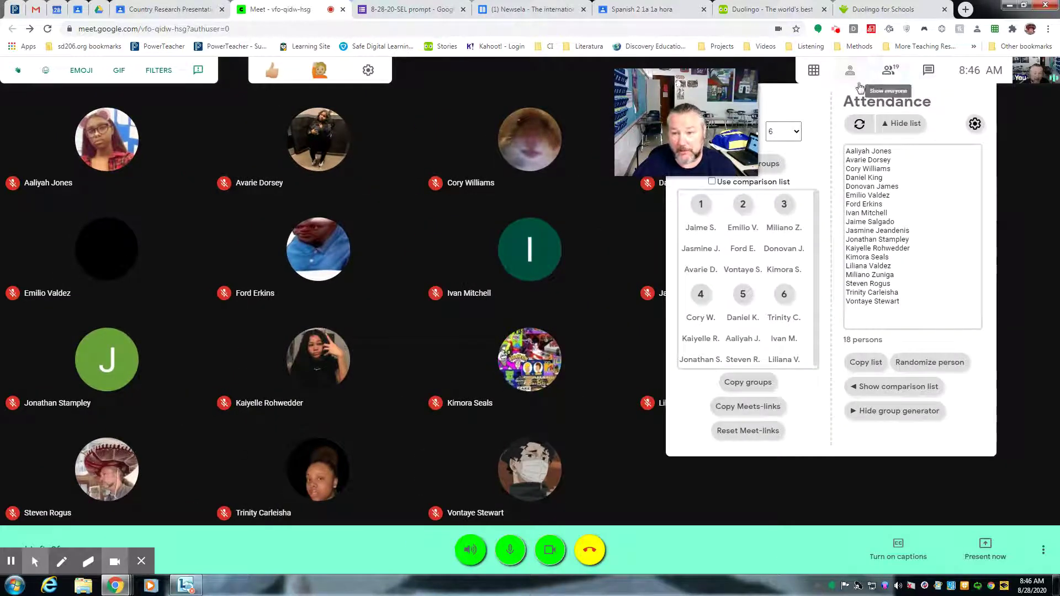
pyautogui.click(836, 29)
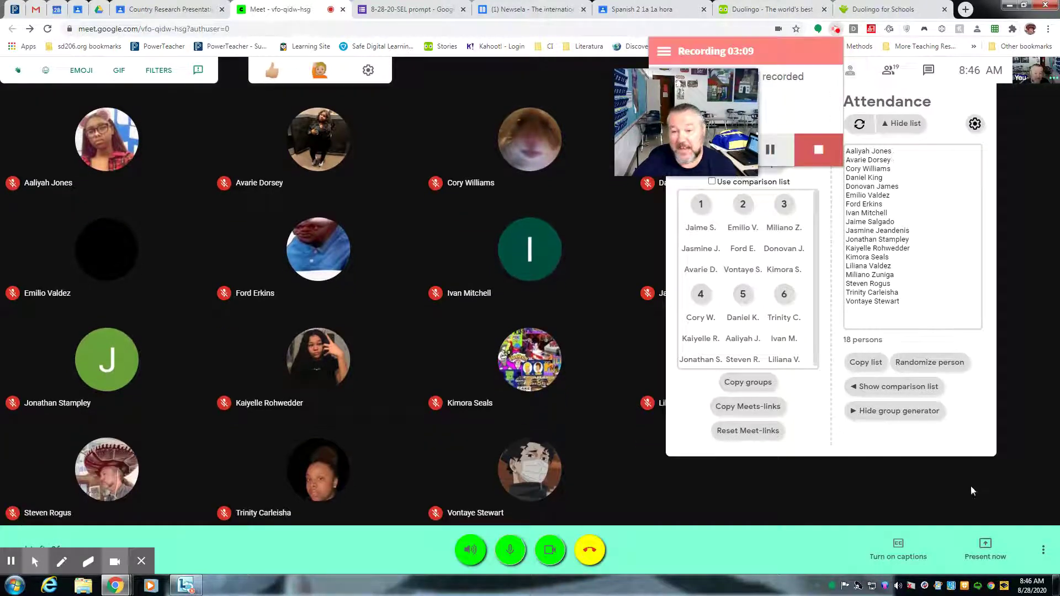